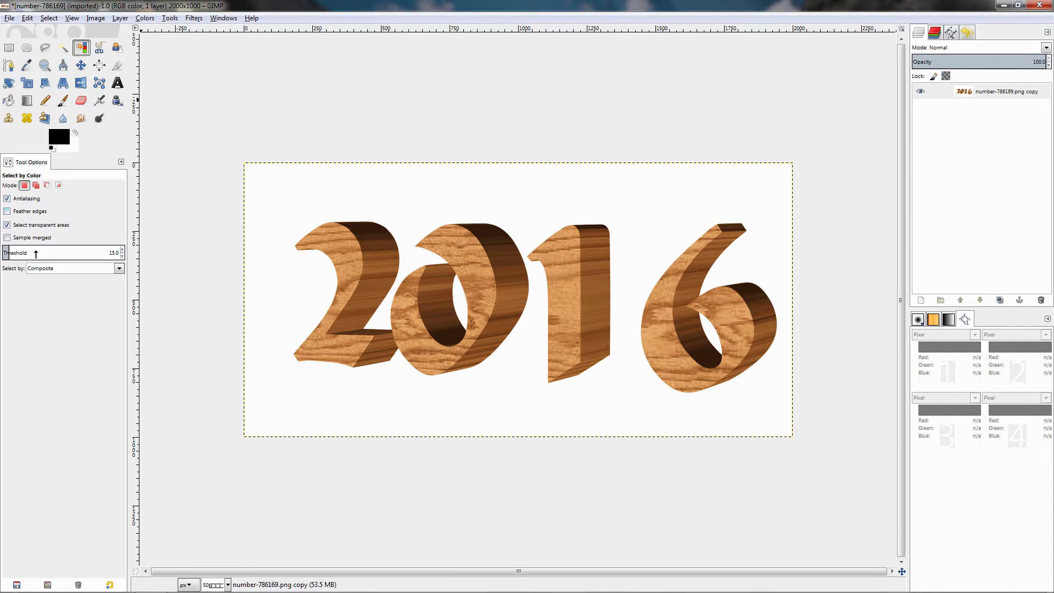
# Fuzzy-select the white background around the 2016 digits, then switch to Select by Color
pyautogui.click(64, 48)
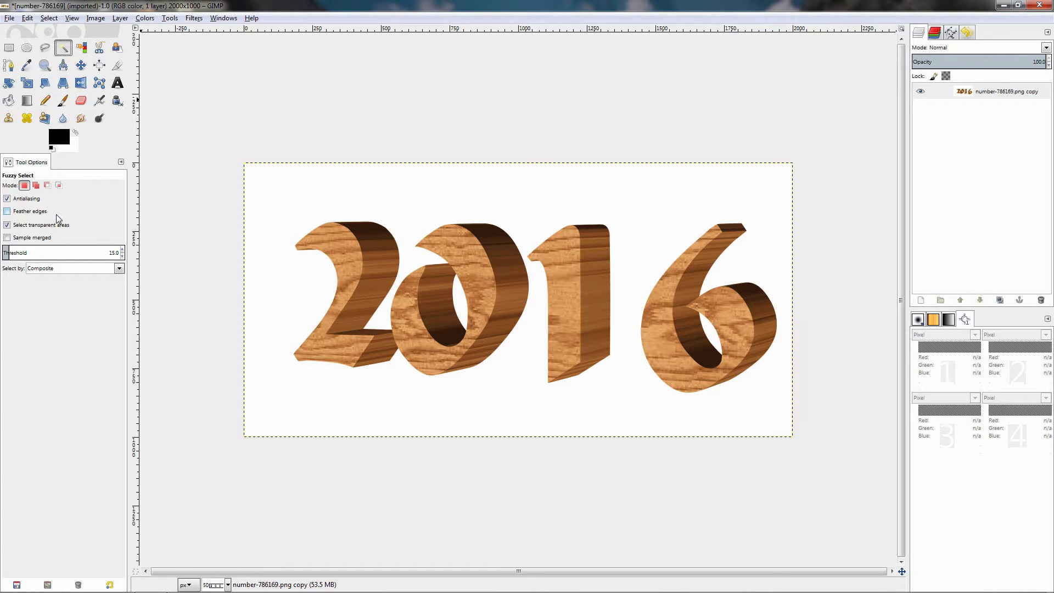
pyautogui.click(81, 48)
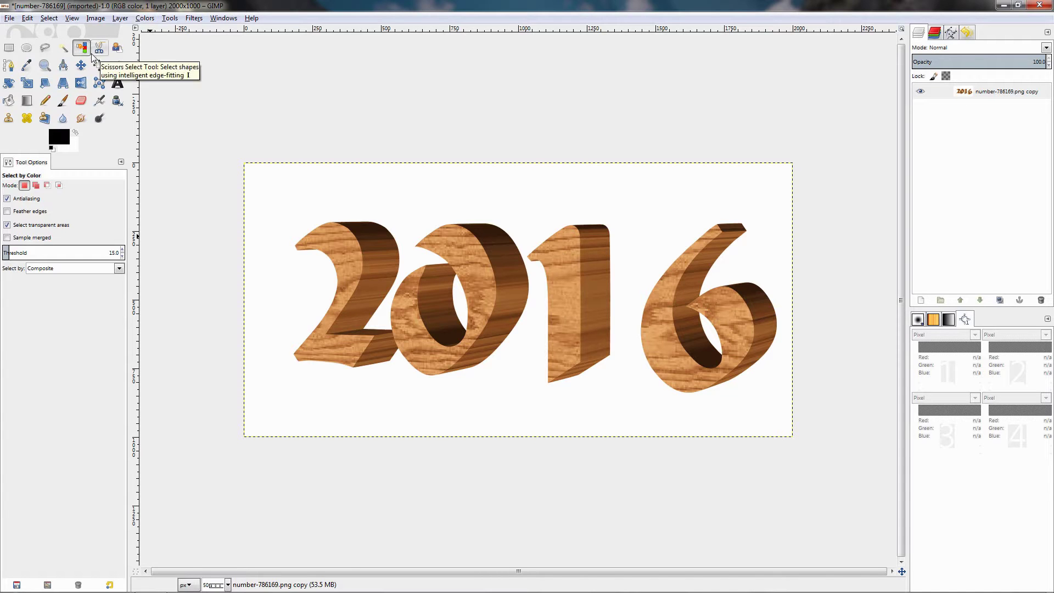
pyautogui.click(63, 50)
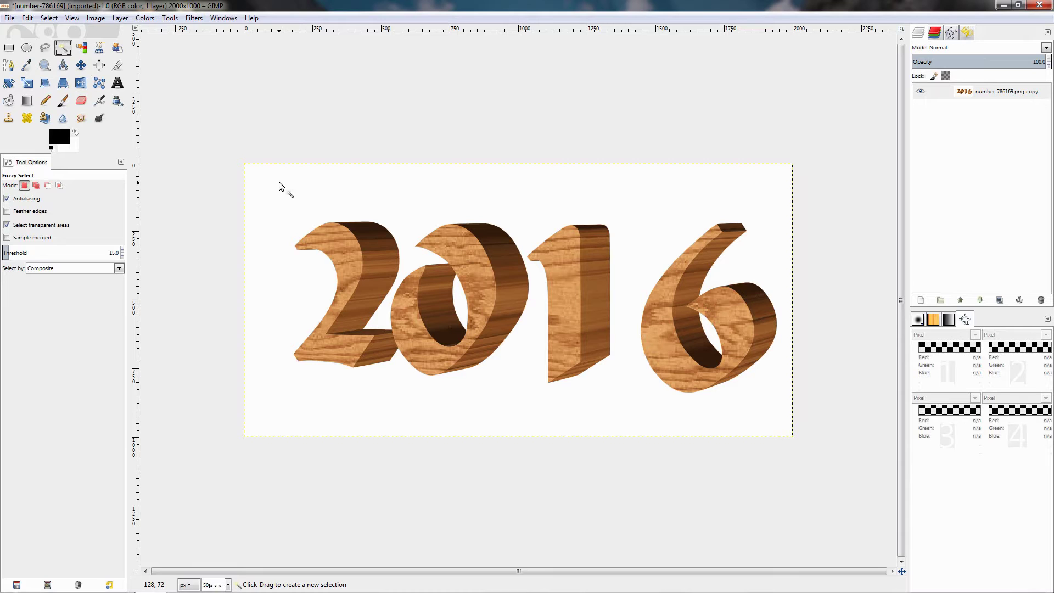
pyautogui.click(281, 261)
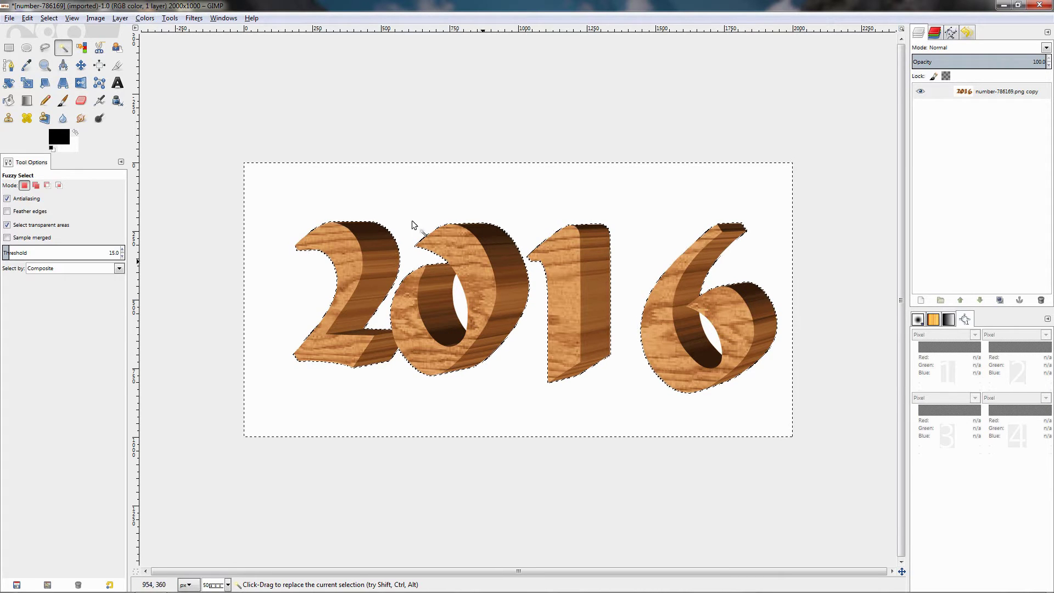
pyautogui.click(84, 53)
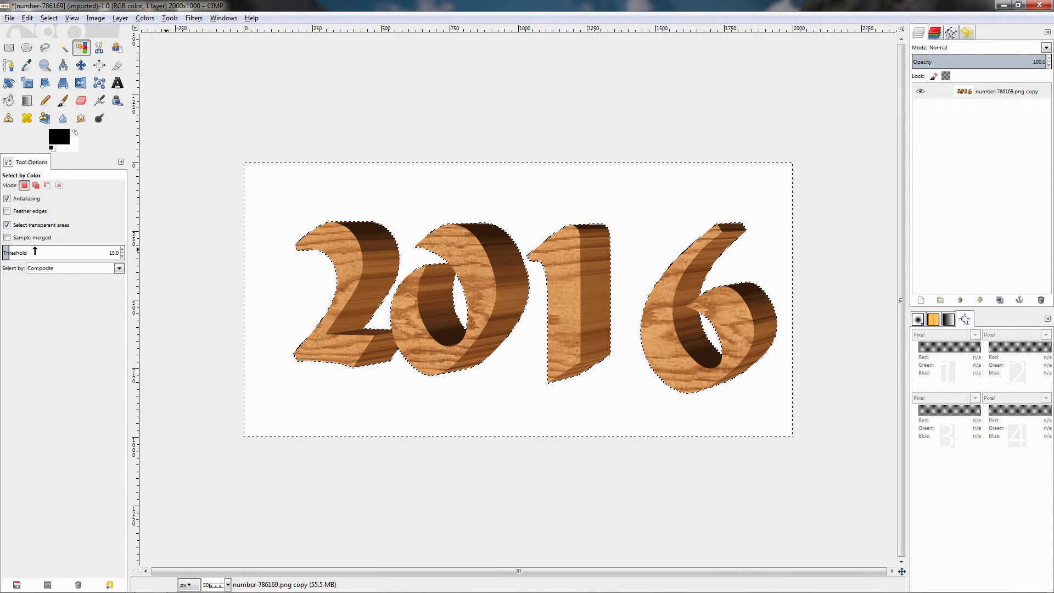
# Set the Select by Color threshold to 140 and reselect by clicking the digit 2
pyautogui.tripleClick(53, 255)
pyautogui.press('BackSpace')
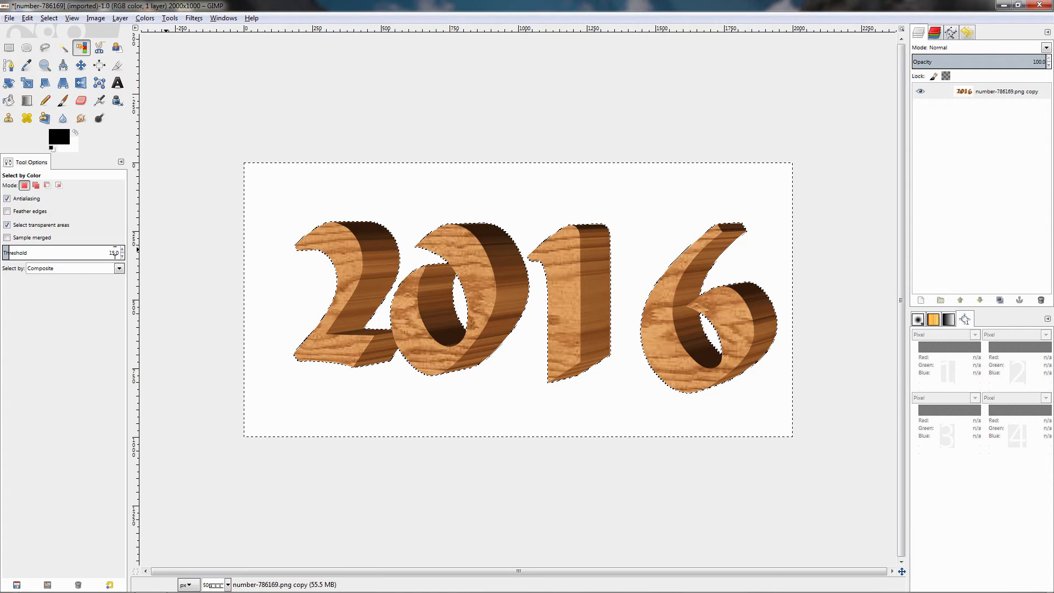
pyautogui.write('140')
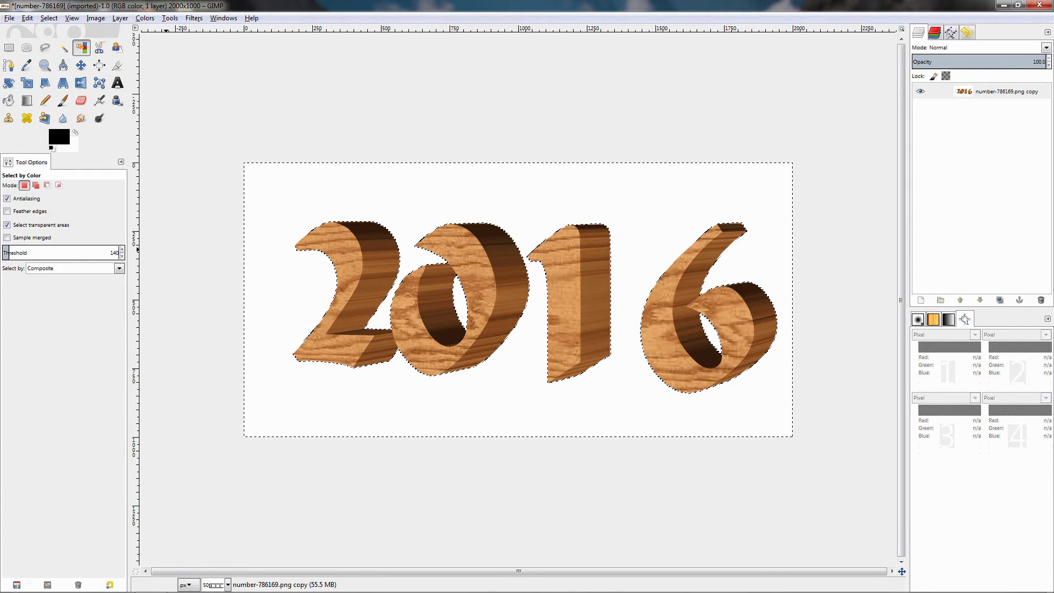
pyautogui.press('Return')
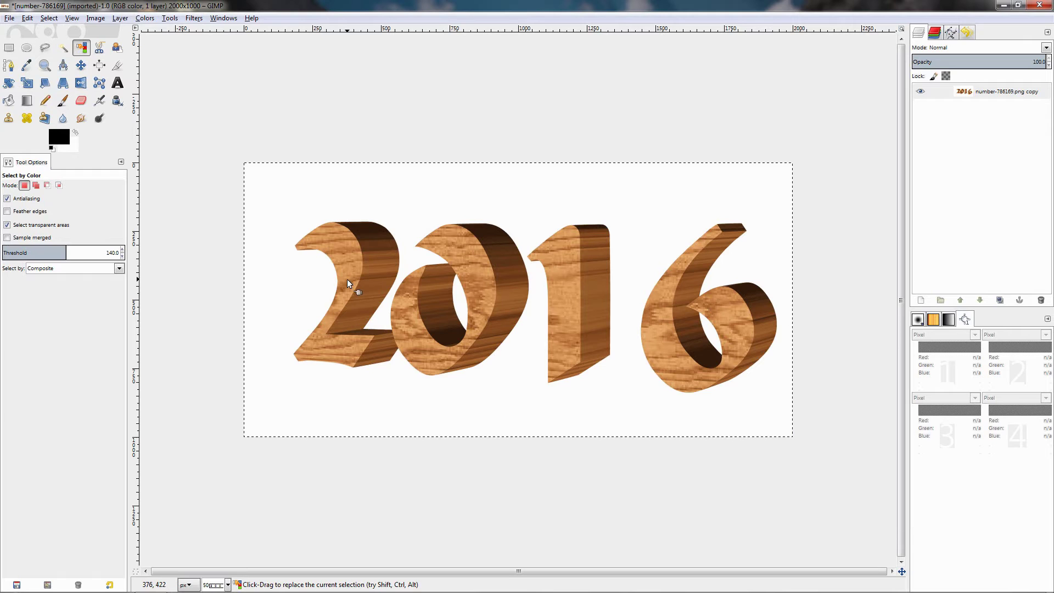
pyautogui.click(355, 280)
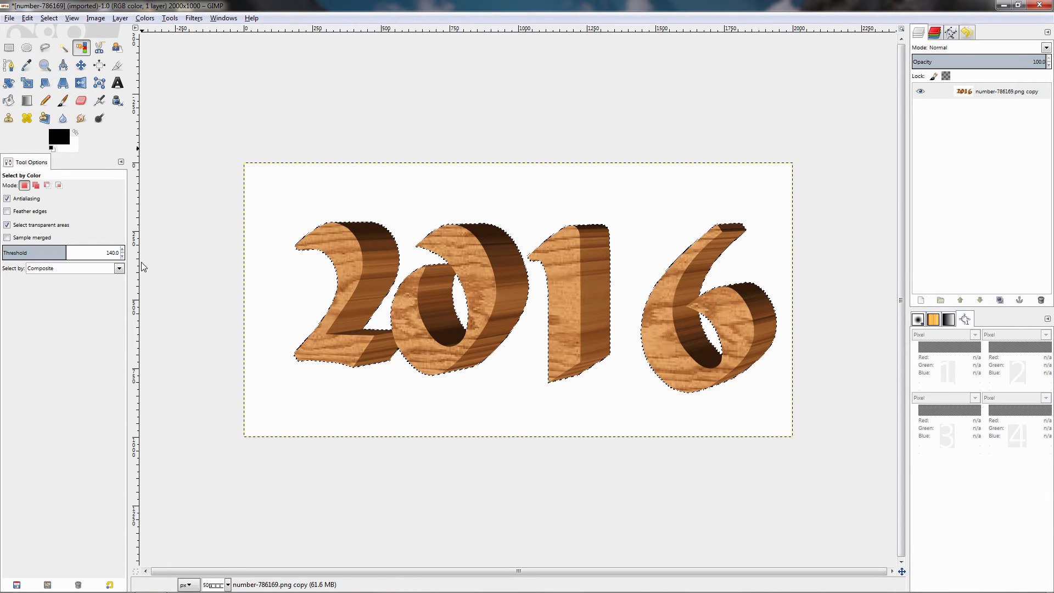
# Reset the tool options to the default threshold of 15 and zoom in on the 2
pyautogui.click(111, 585)
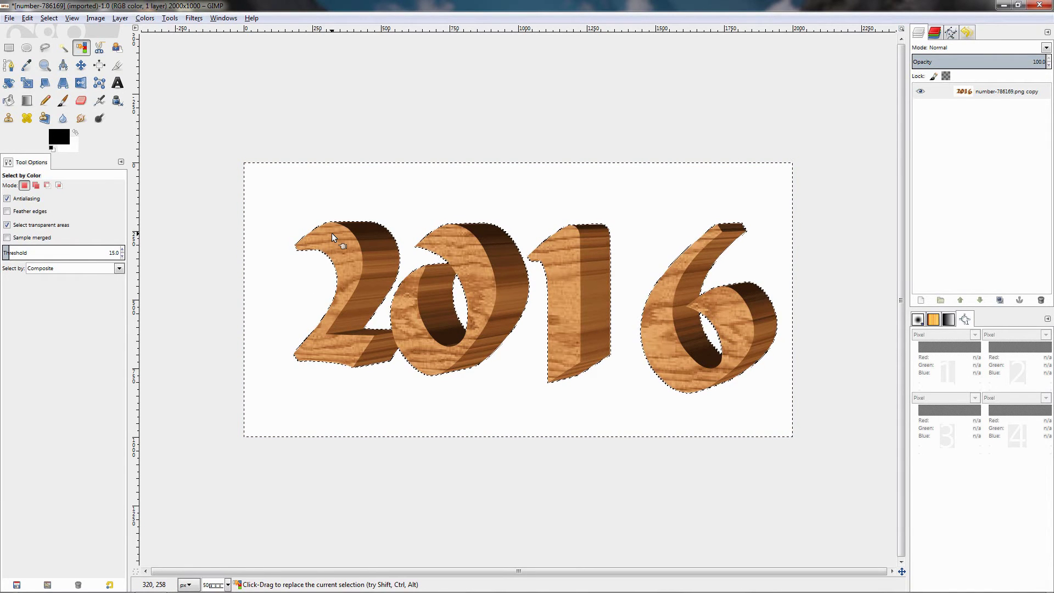
pyautogui.scroll(3, 332, 233)
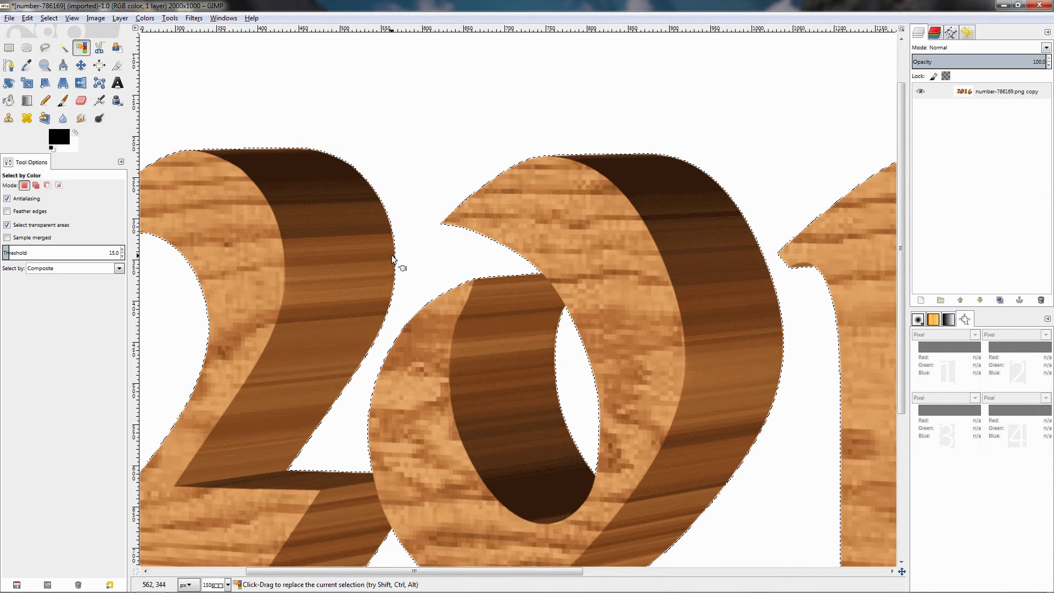
pyautogui.scroll(1, 462, 252)
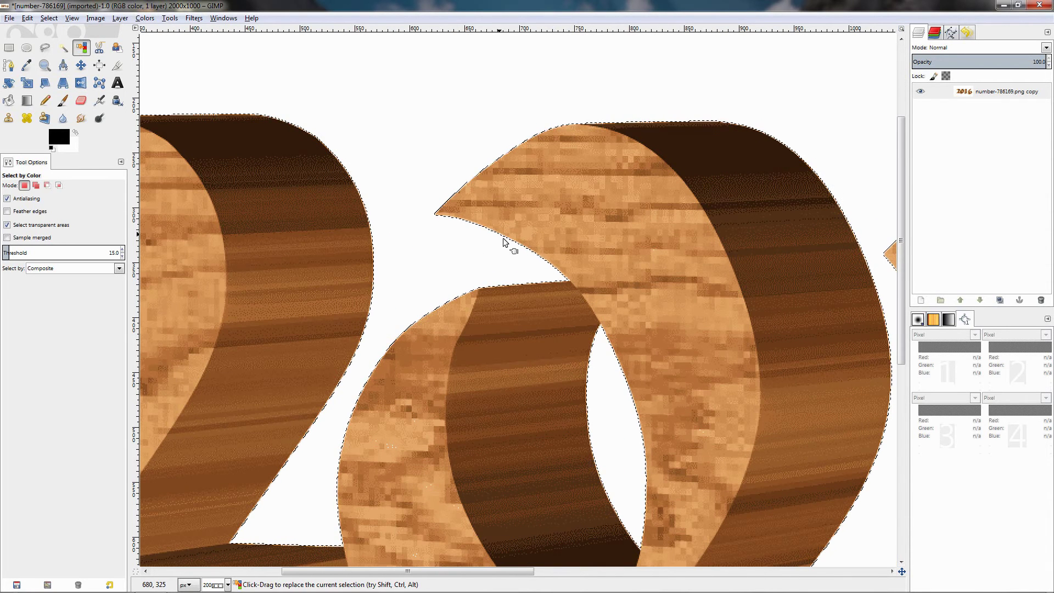
pyautogui.scroll(3, 540, 260)
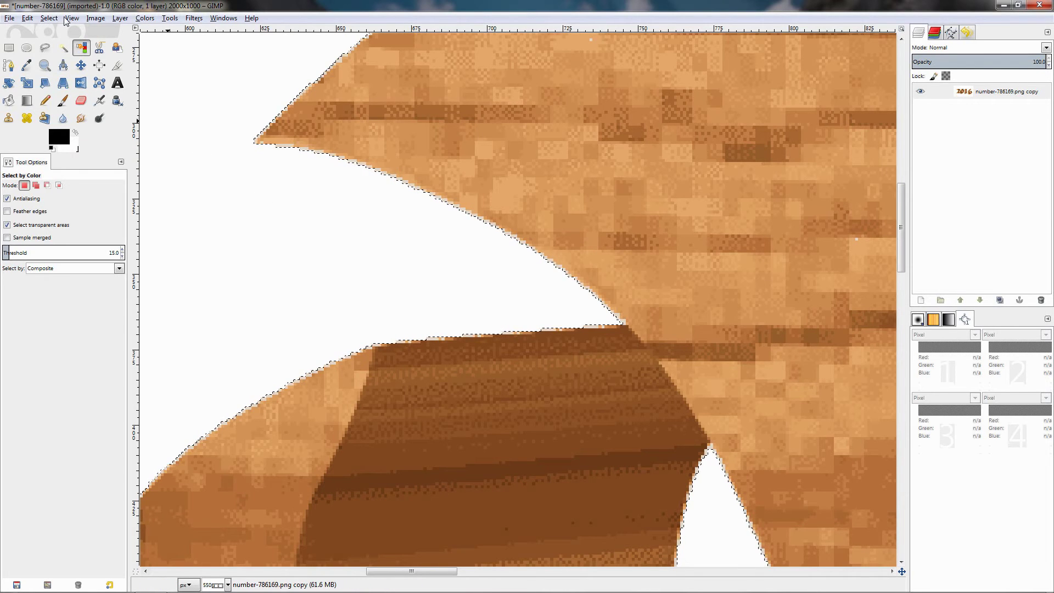
# Fill the selected background with the black foreground colour, then undo that fill
pyautogui.click(30, 21)
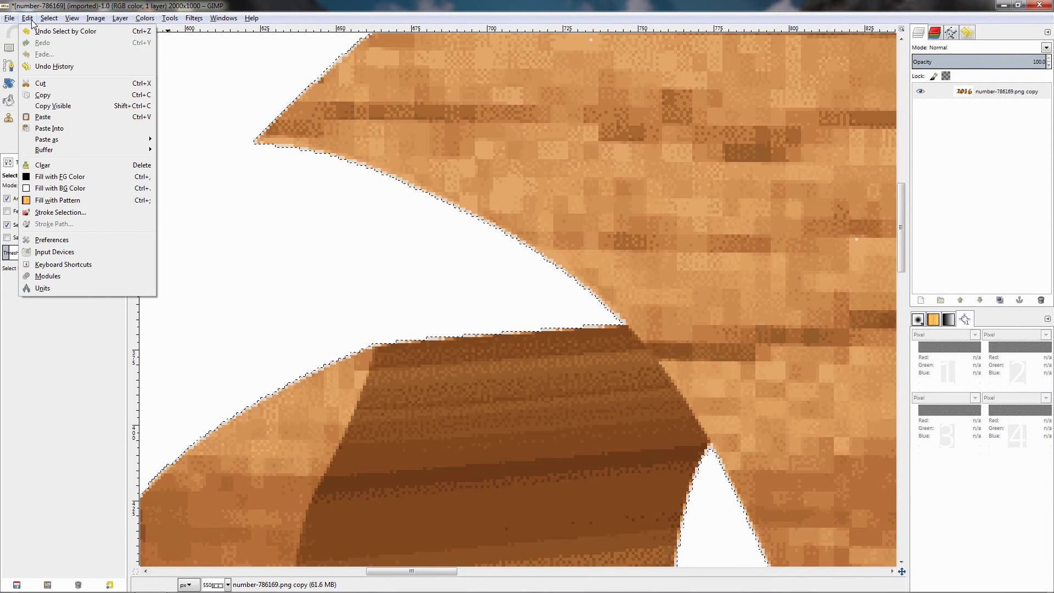
pyautogui.click(60, 177)
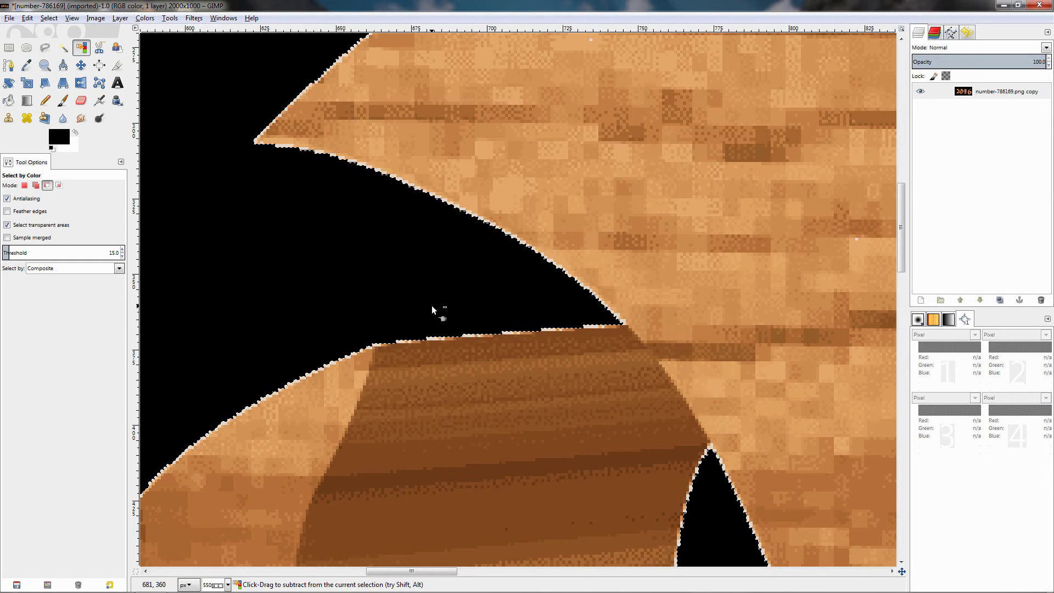
pyautogui.press('Delete')
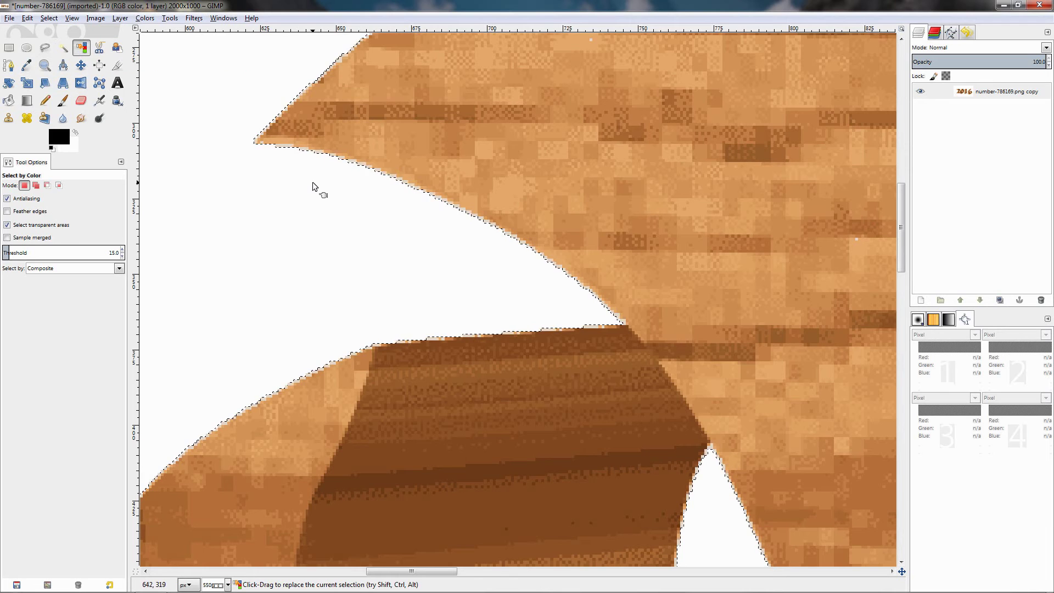
pyautogui.click(47, 18)
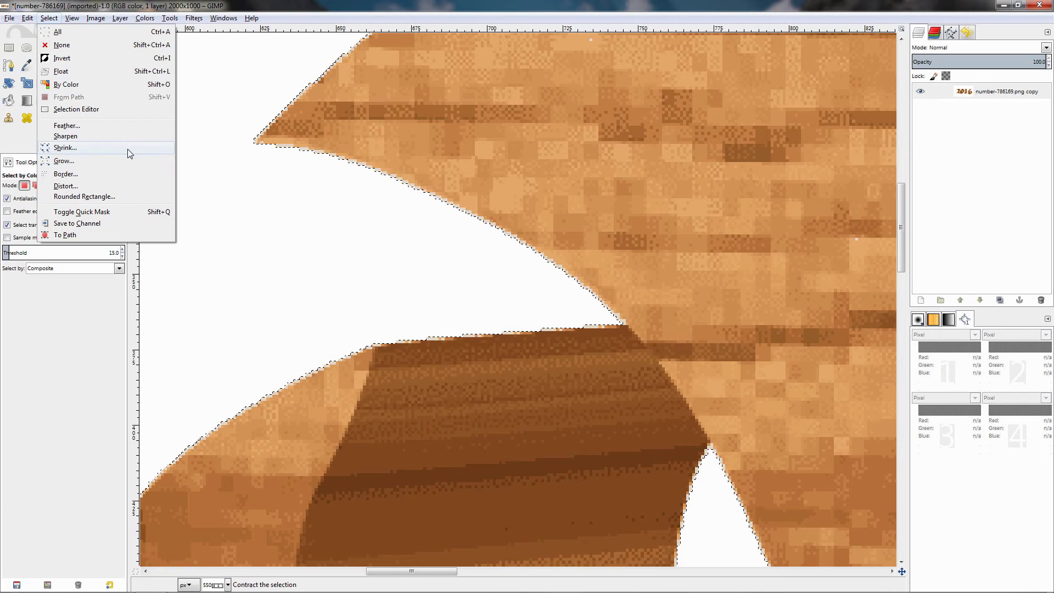
# Grow the background selection outward by 2 px
pyautogui.click(89, 160)
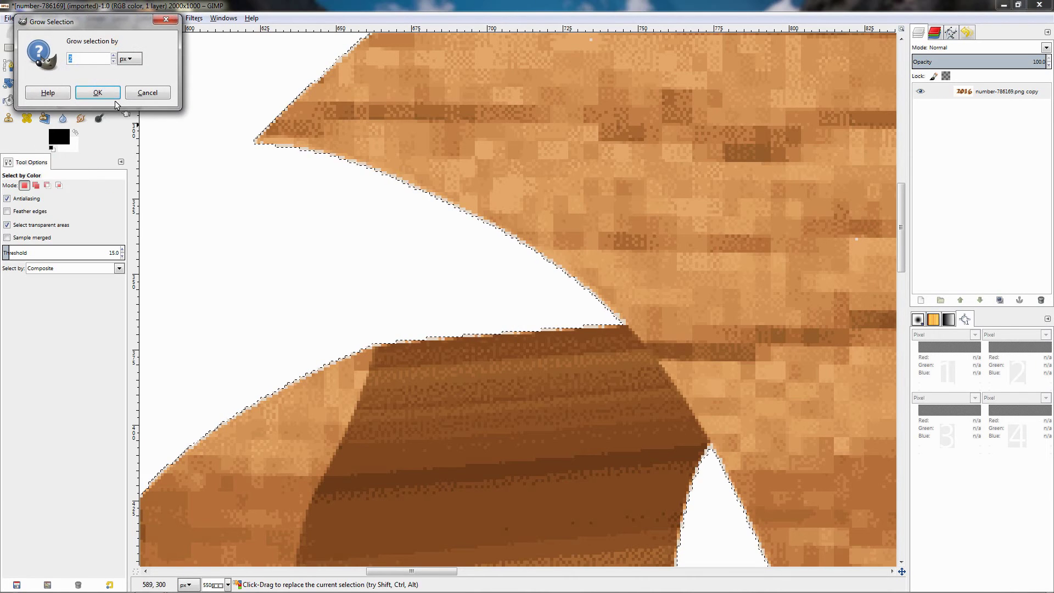
pyautogui.click(70, 59)
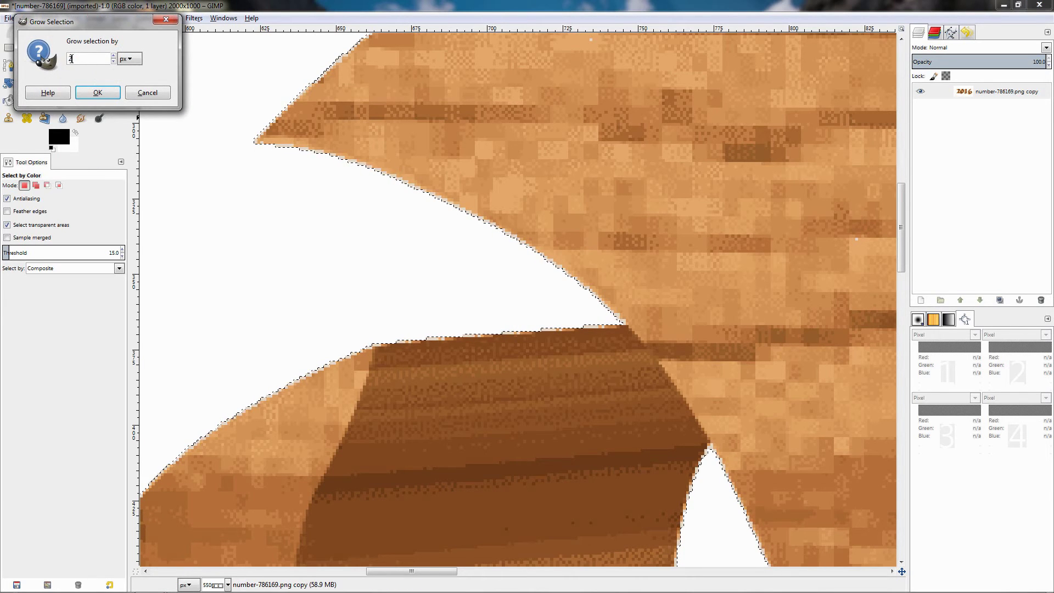
pyautogui.click(97, 93)
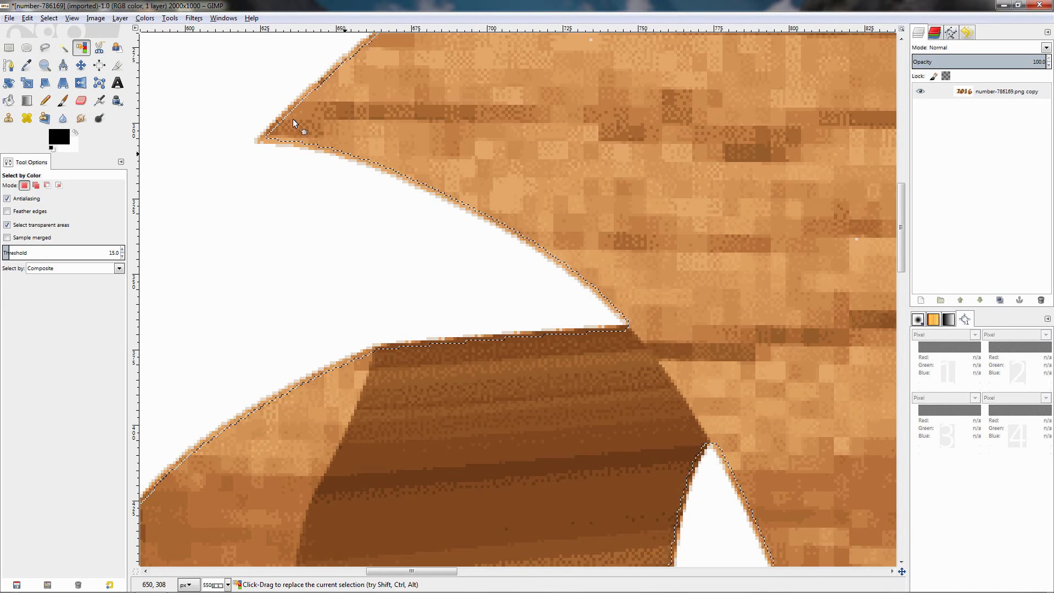
pyautogui.click(48, 18)
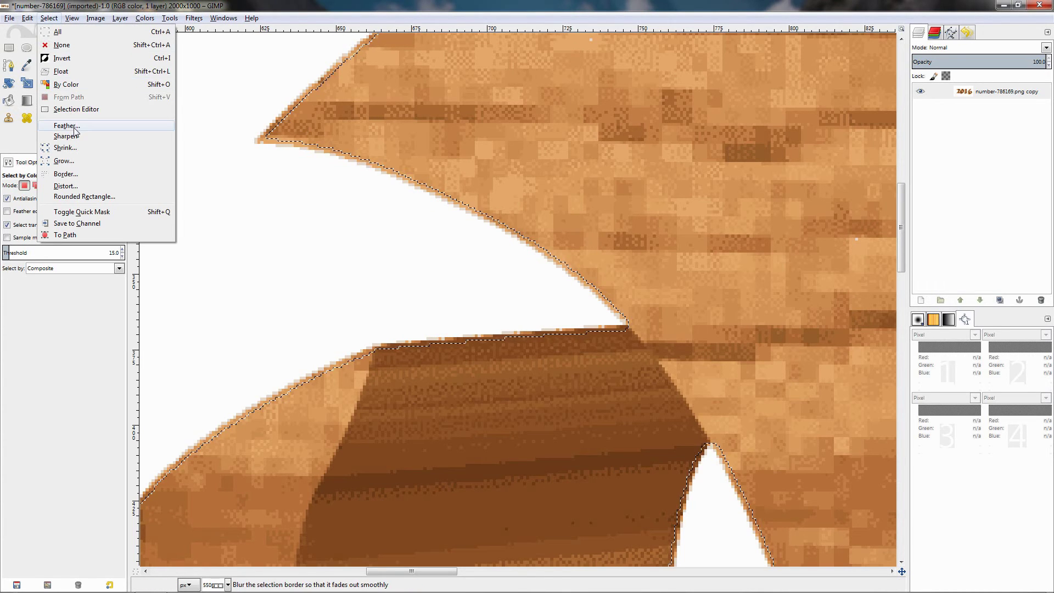
# Feather the background selection's edge by 2 px
pyautogui.click(67, 126)
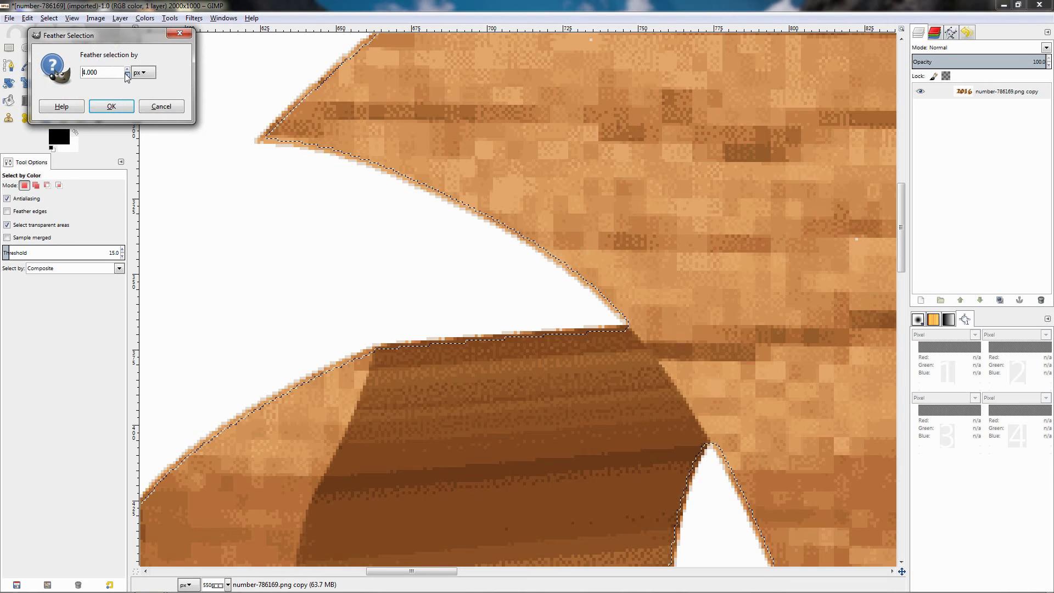
pyautogui.click(127, 76)
pyautogui.click(111, 108)
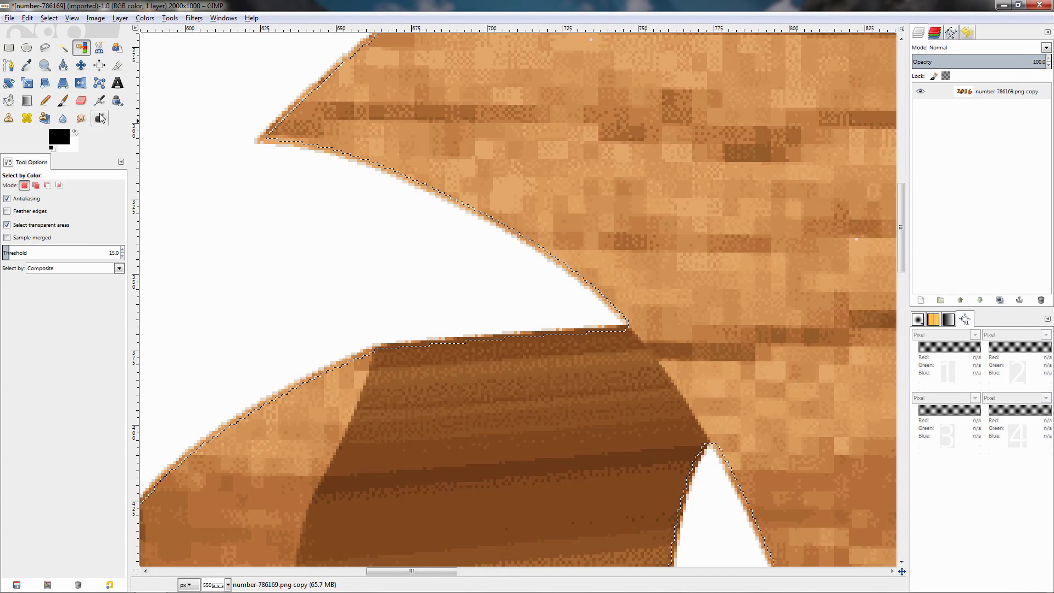
# Fill the grown, feathered background selection with black foreground colour
pyautogui.click(28, 18)
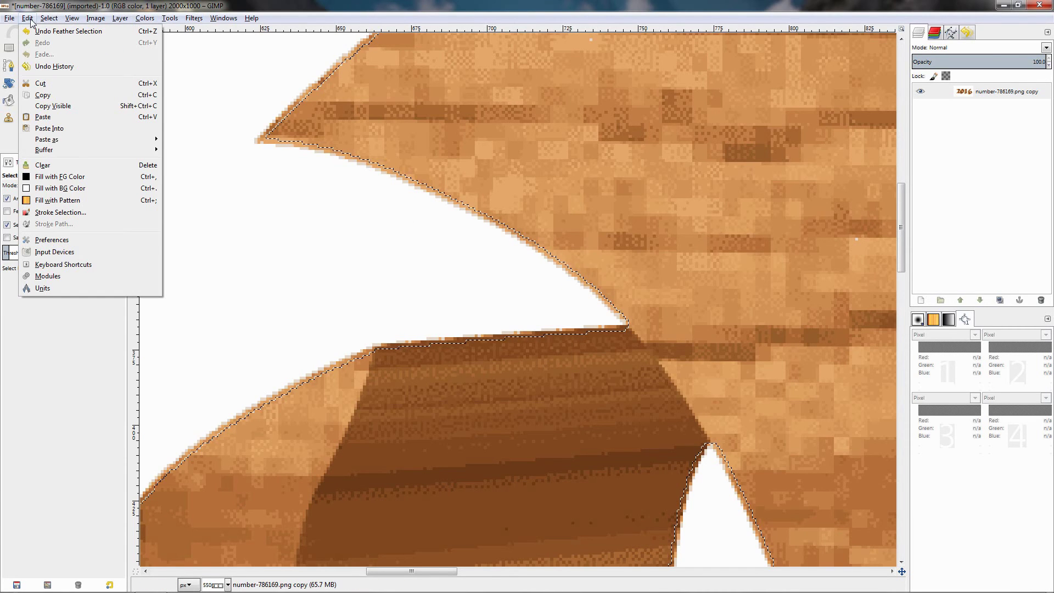
pyautogui.click(61, 177)
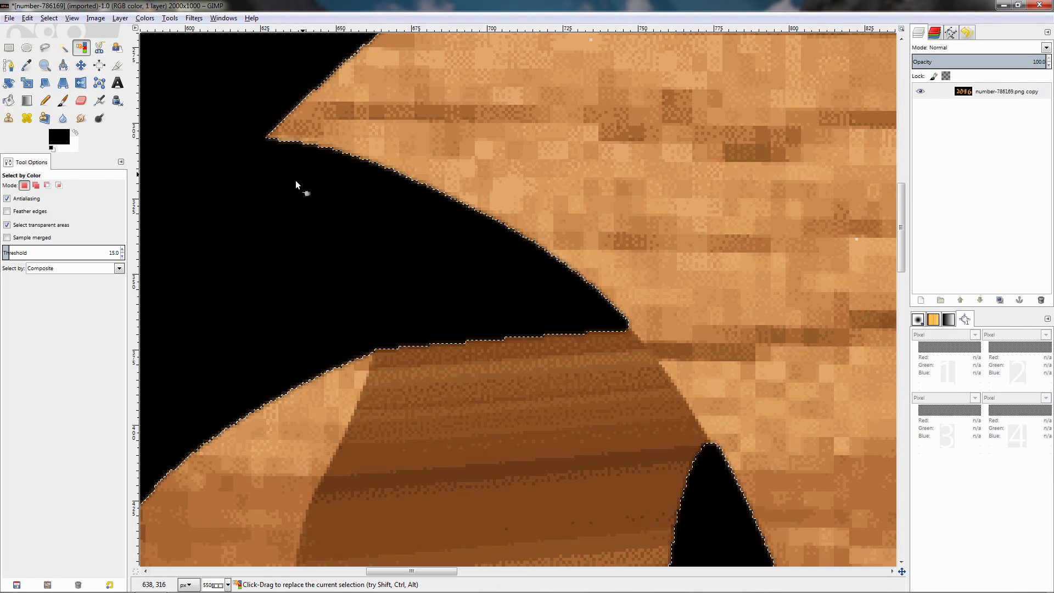
# Select None to drop the selection, then zoom out to show the whole image
pyautogui.click(49, 19)
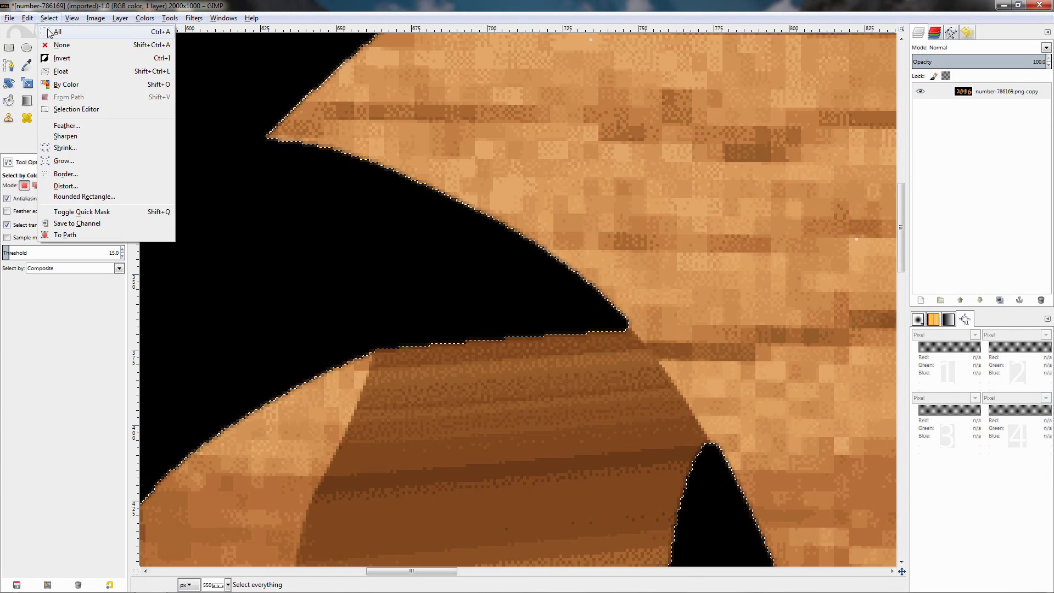
pyautogui.click(61, 45)
pyautogui.keyDown('ctrl'); pyautogui.scroll(-5, 367, 258); pyautogui.keyUp('ctrl')
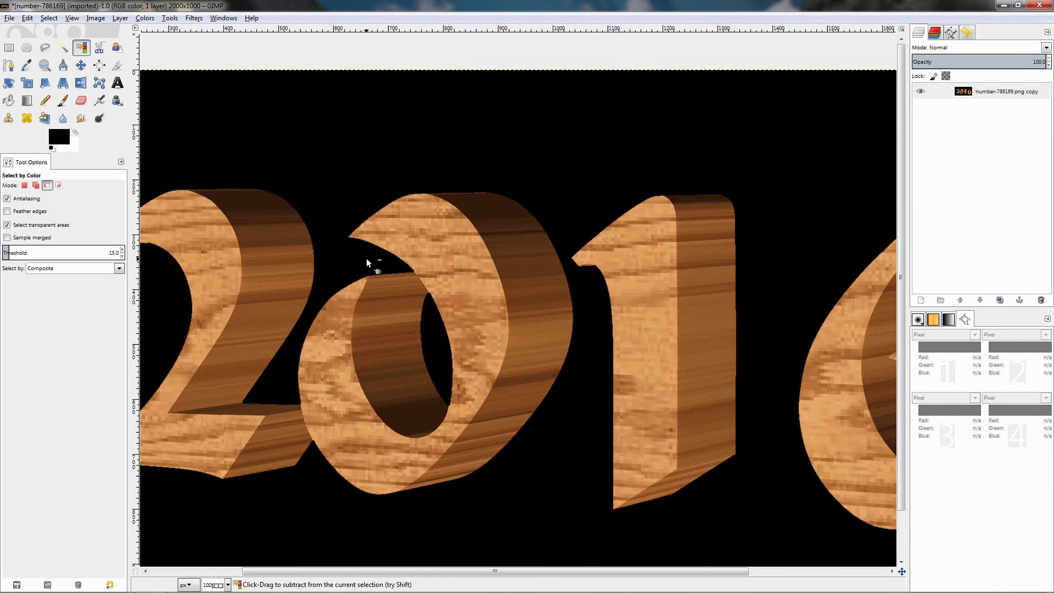
pyautogui.keyDown('ctrl'); pyautogui.scroll(-1, 367, 258); pyautogui.keyUp('ctrl')
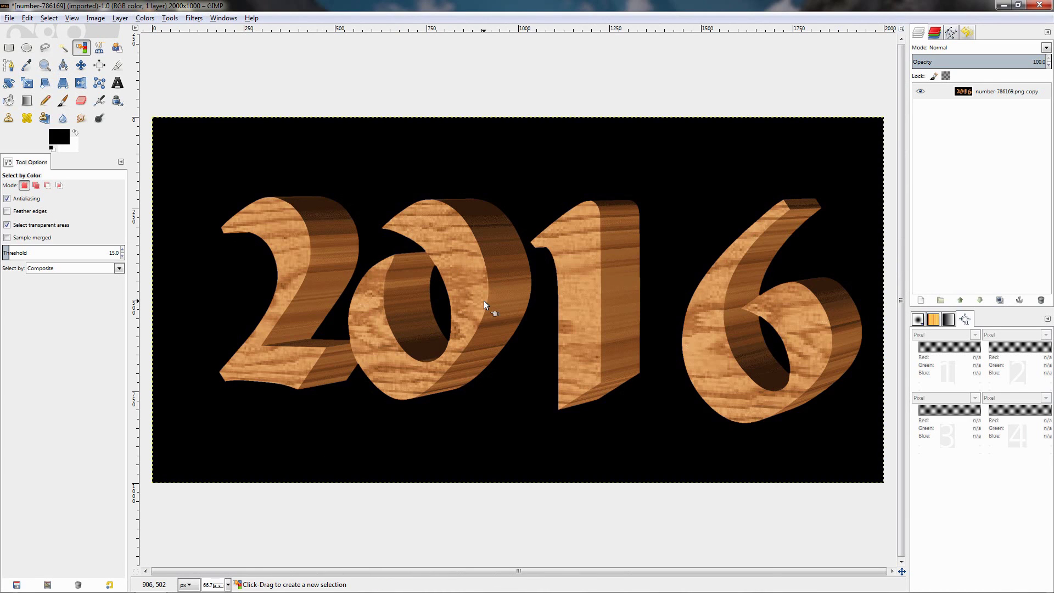